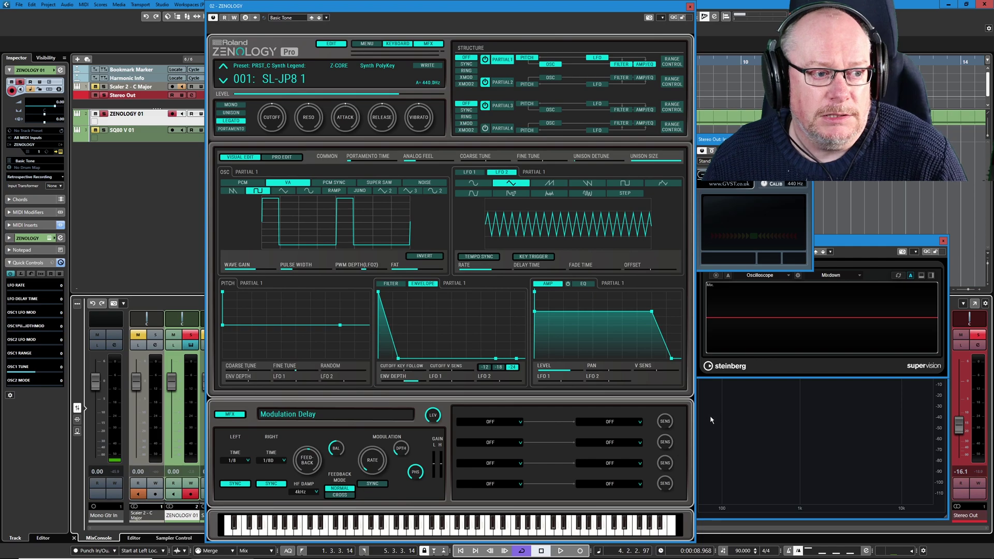
Look over the Synth Legend tones in the tone browser and the Pro Edit parameters down to the matrix control section.
{"action": "left_click", "coordinate": [283, 81]}
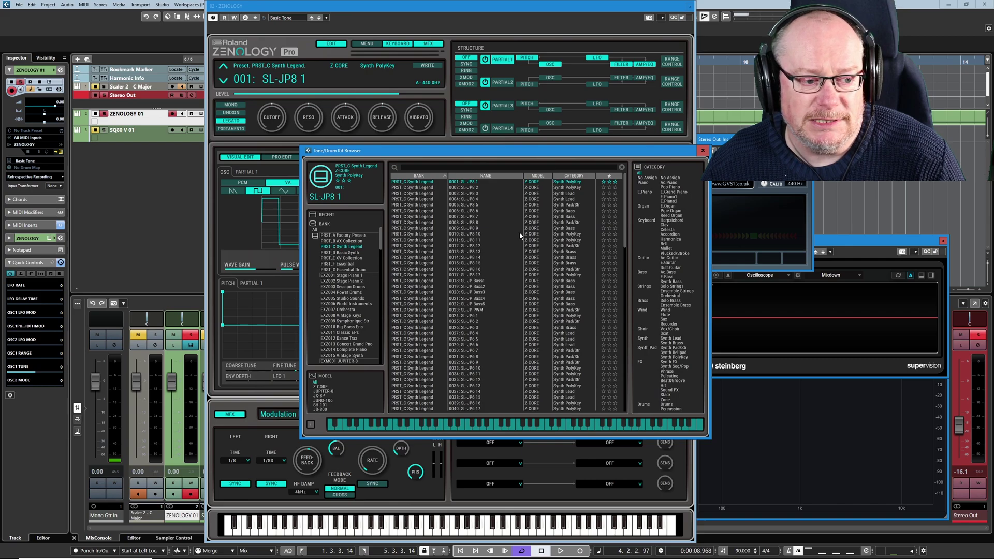
{"action": "left_click", "coordinate": [703, 150]}
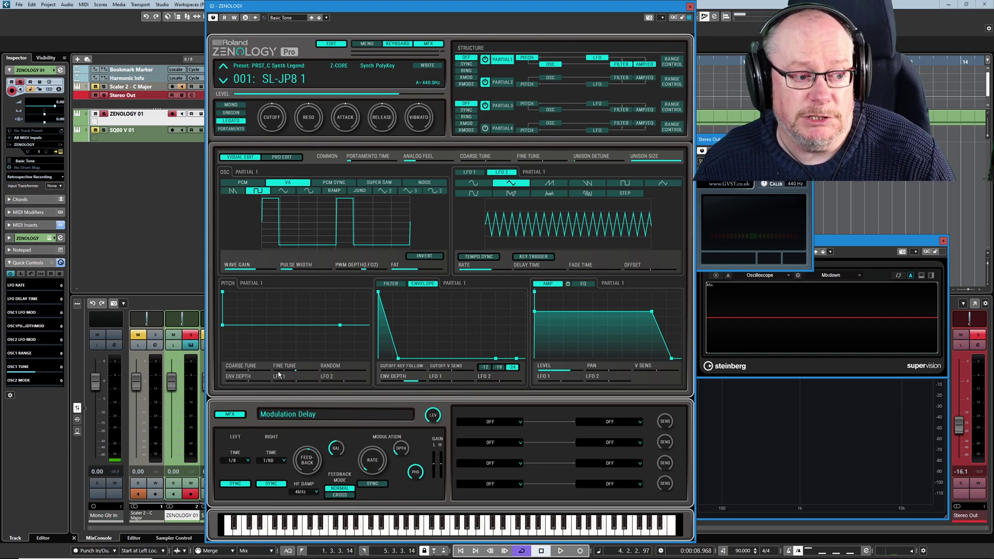
{"action": "left_click", "coordinate": [295, 157]}
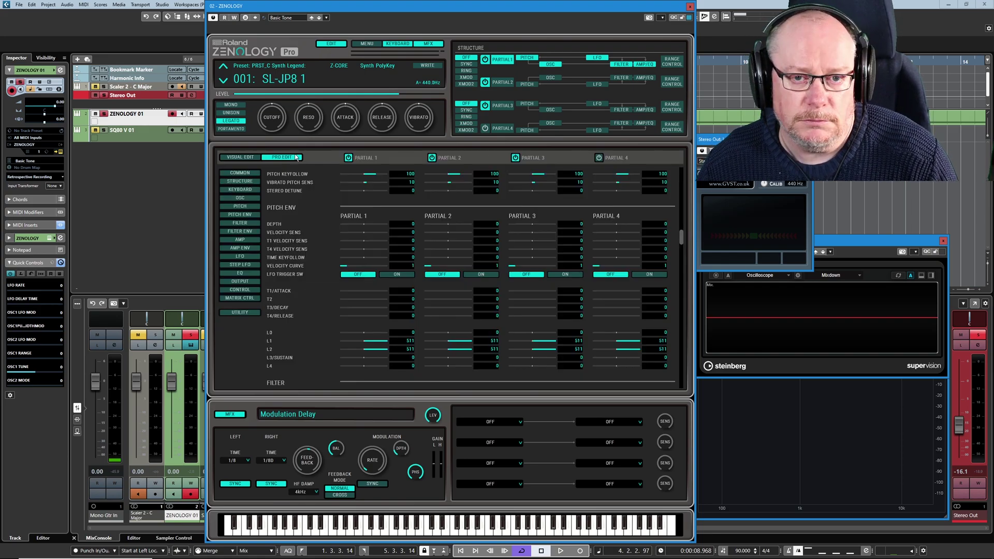
{"action": "left_click", "coordinate": [247, 283]}
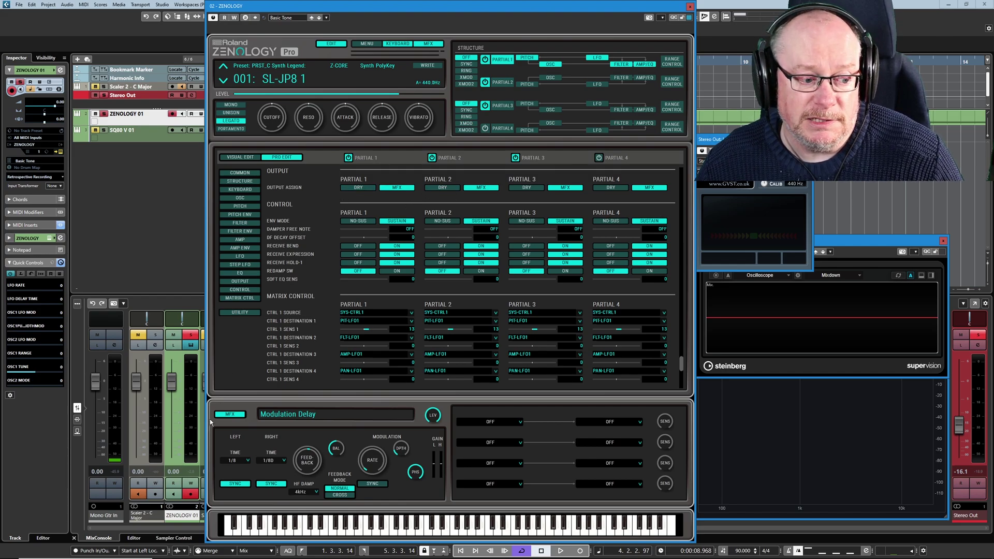
Turn off the Modulation Delay effect and show Partial 1's filter settings in the visual editor.
{"action": "left_click", "coordinate": [230, 414]}
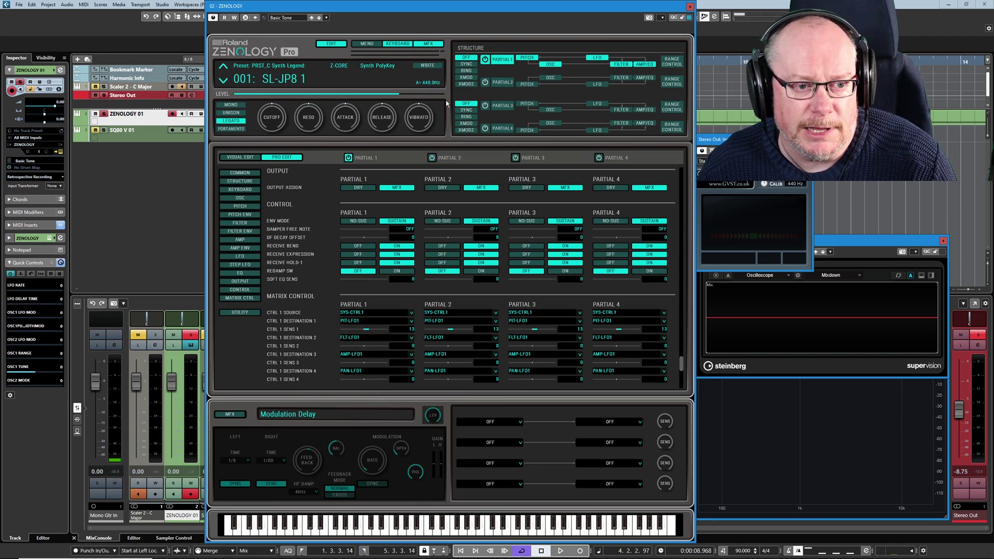
{"action": "left_click", "coordinate": [240, 157]}
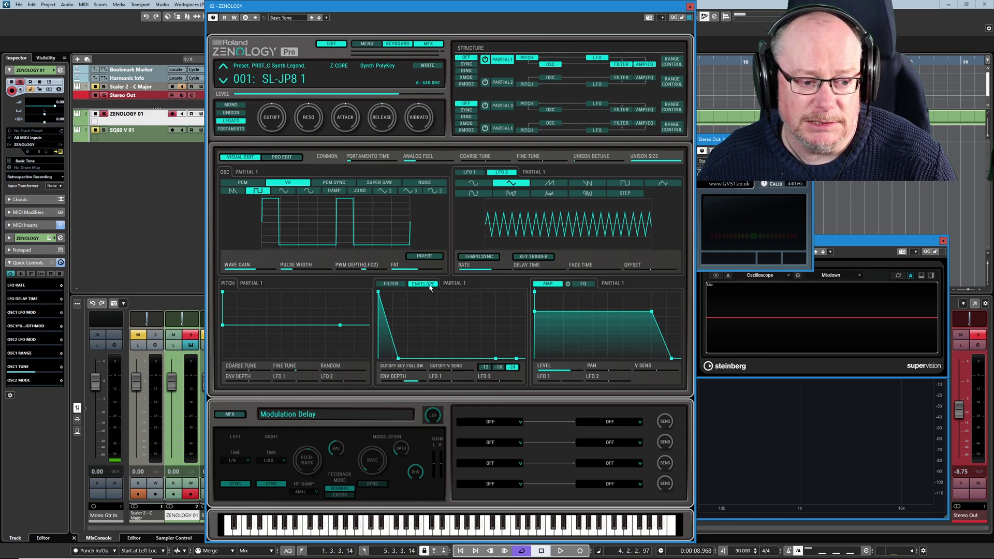
{"action": "left_click", "coordinate": [392, 284]}
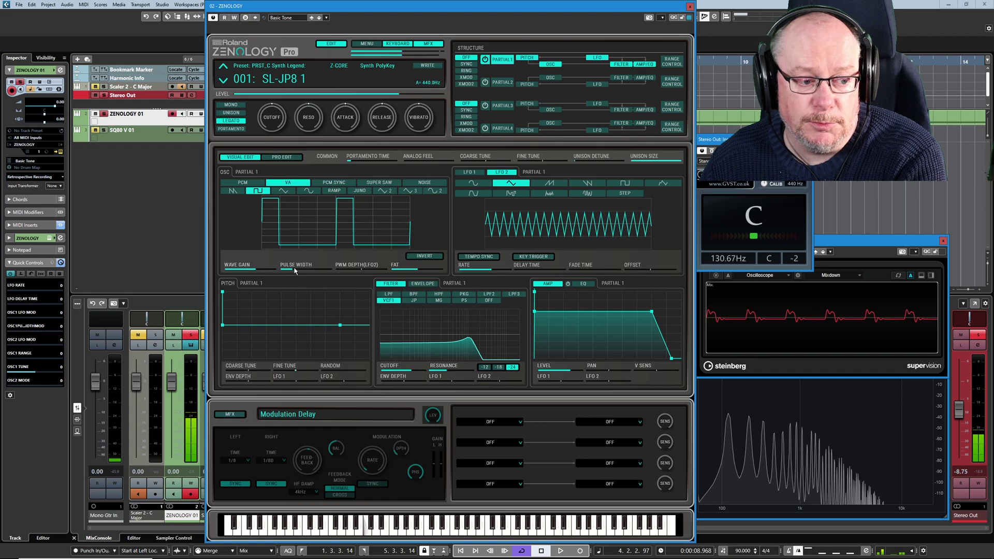
Examine Partial 1's pulse width, filter envelope, PWM depth and LFO 2 rate while playing notes.
{"action": "left_click_drag", "start_coordinate": [294, 270], "coordinate": [304, 267]}
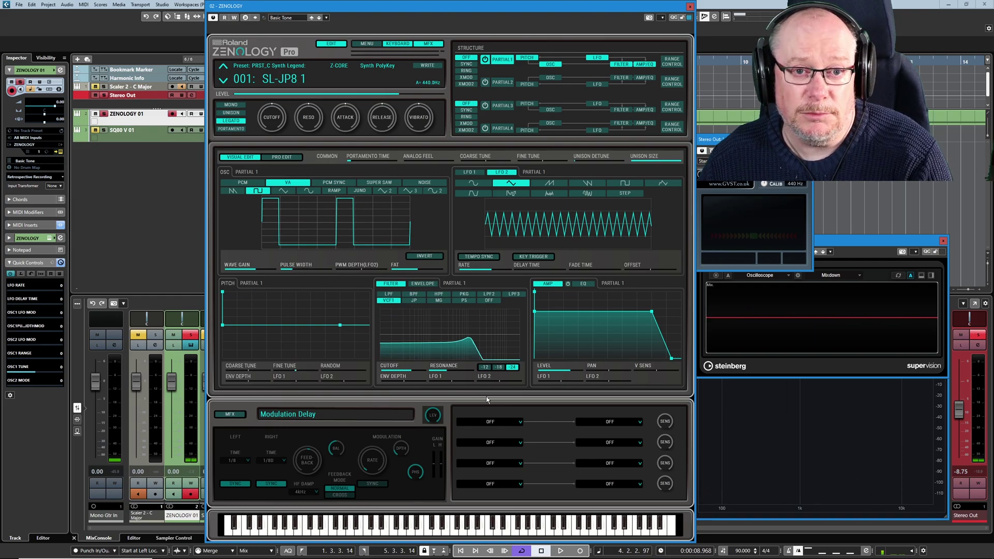
{"action": "mouse_move", "coordinate": [512, 355]}
{"action": "left_click_drag", "start_coordinate": [403, 385], "coordinate": [420, 385]}
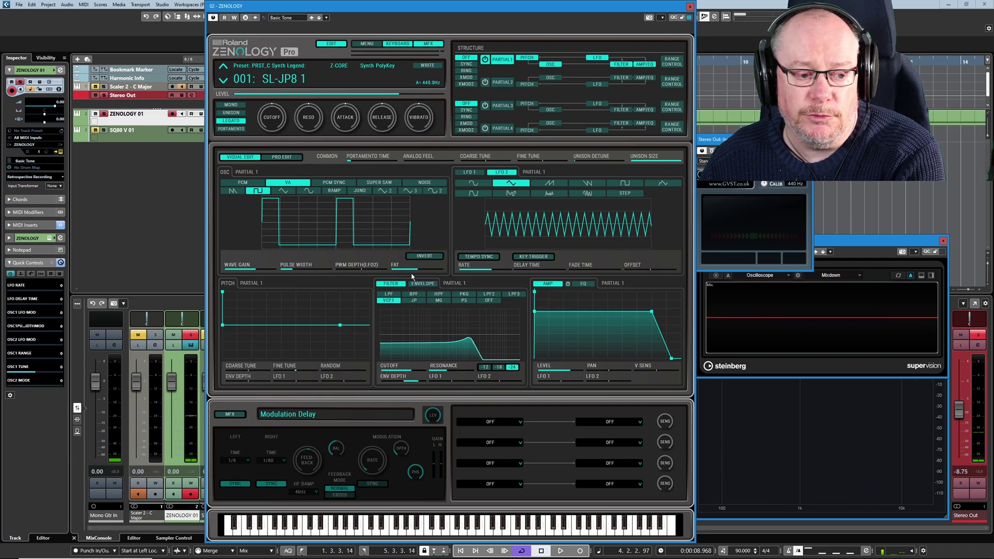
{"action": "left_click", "coordinate": [418, 288]}
{"action": "mouse_move", "coordinate": [380, 296]}
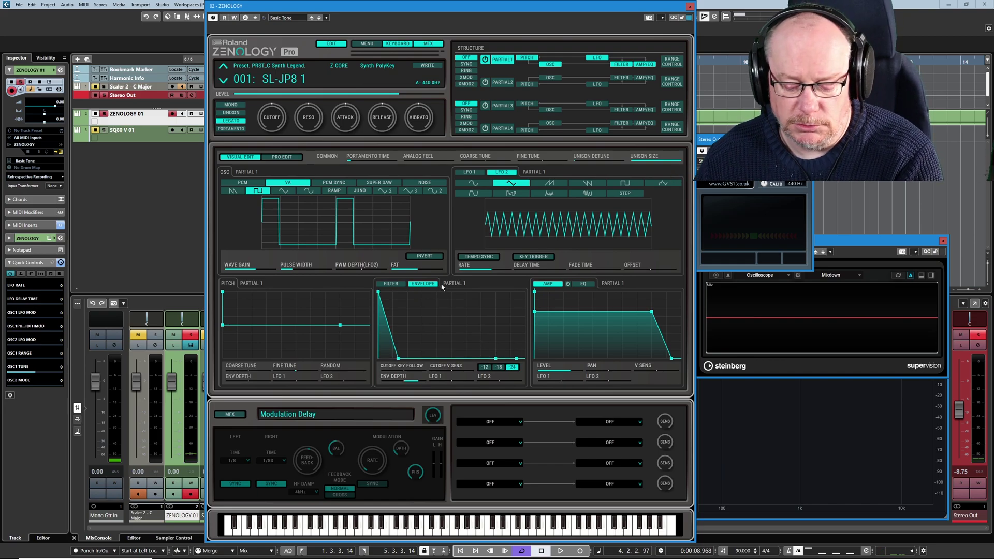
{"action": "mouse_move", "coordinate": [366, 270]}
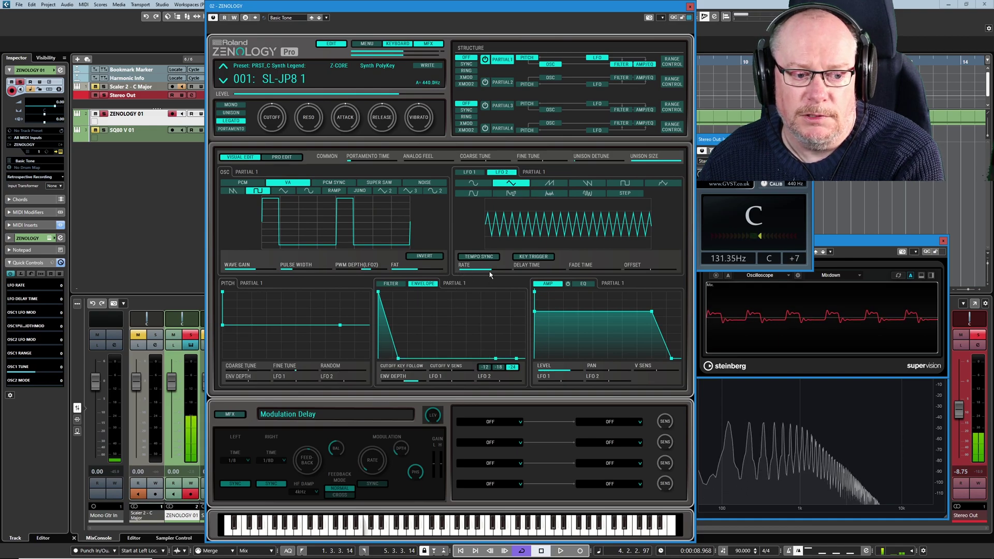
{"action": "left_click_drag", "start_coordinate": [491, 273], "coordinate": [488, 275]}
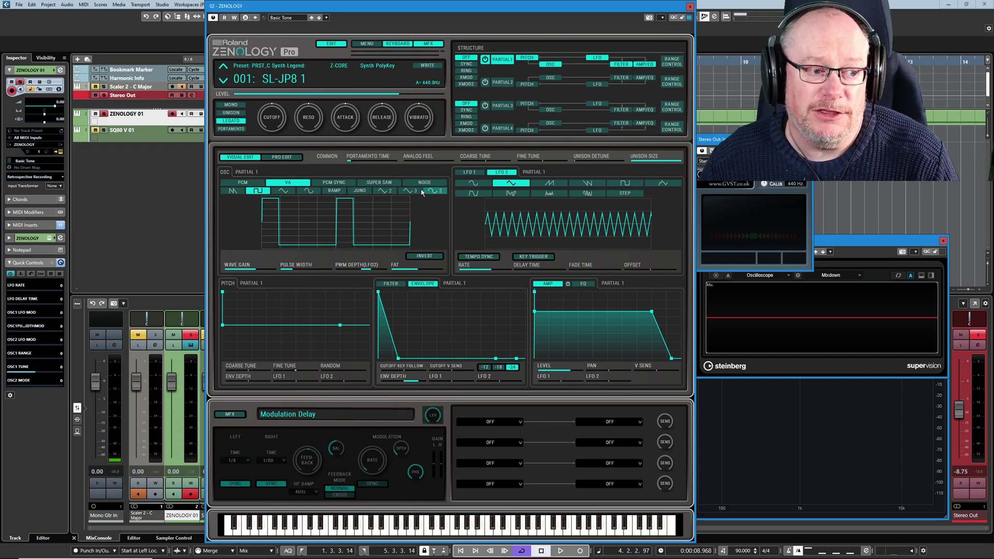
Reload tone SL-JP8 1 from the Synth Legend bank and switch off its Modulation Delay effect.
{"action": "left_click", "coordinate": [223, 80]}
{"action": "left_click", "coordinate": [222, 68]}
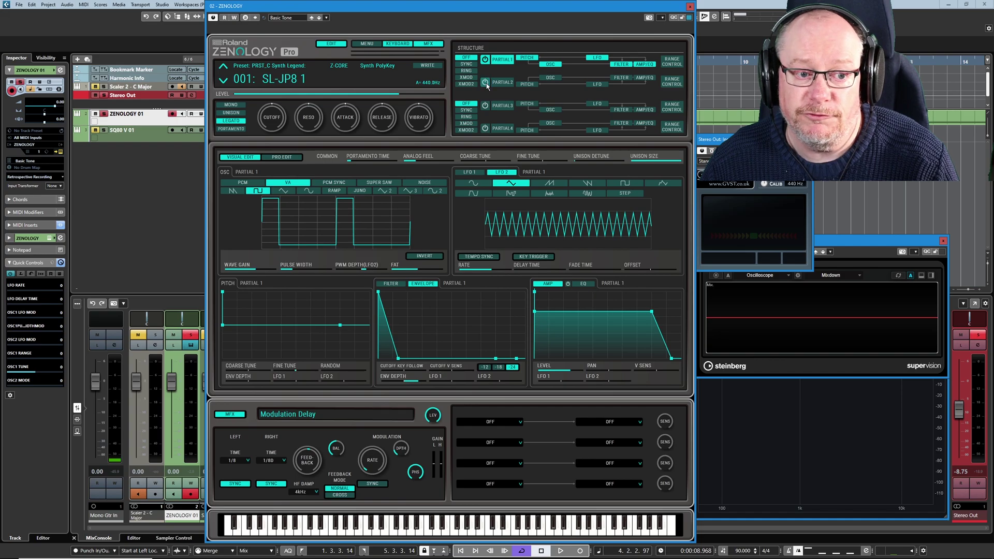
{"action": "left_click", "coordinate": [228, 415]}
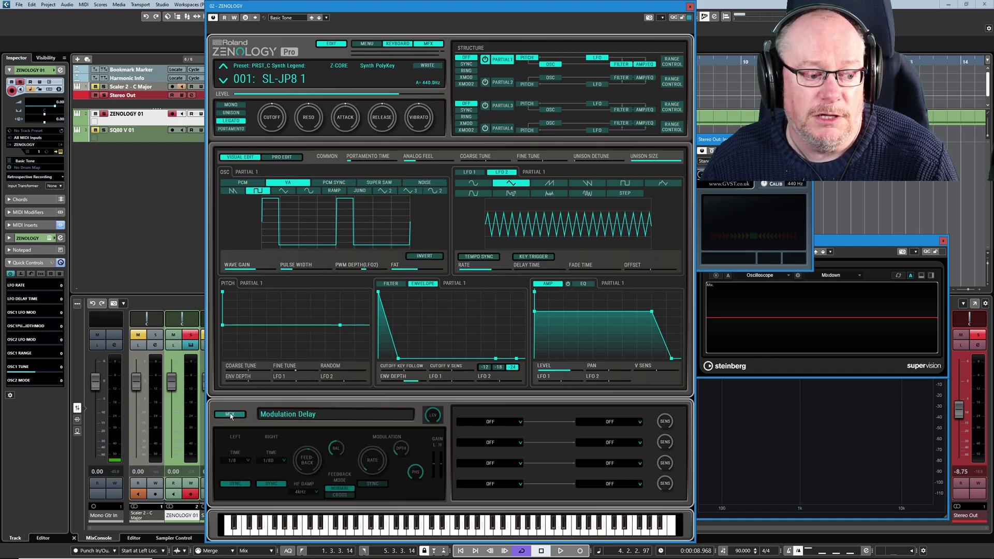
Save the current sound as a ZENOLOGY preset named tmp.
{"action": "left_click", "coordinate": [327, 17]}
{"action": "left_click", "coordinate": [342, 35]}
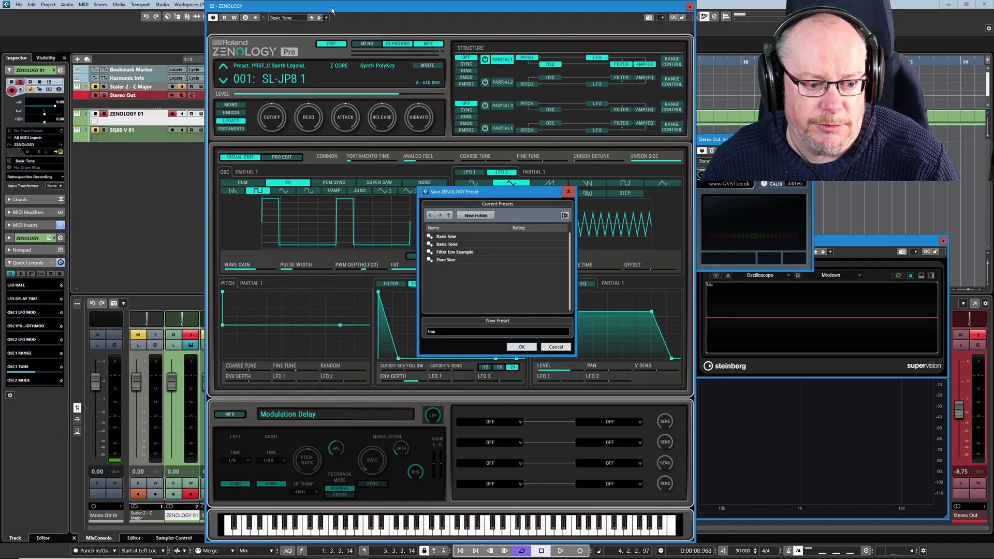
{"action": "left_click", "coordinate": [521, 347]}
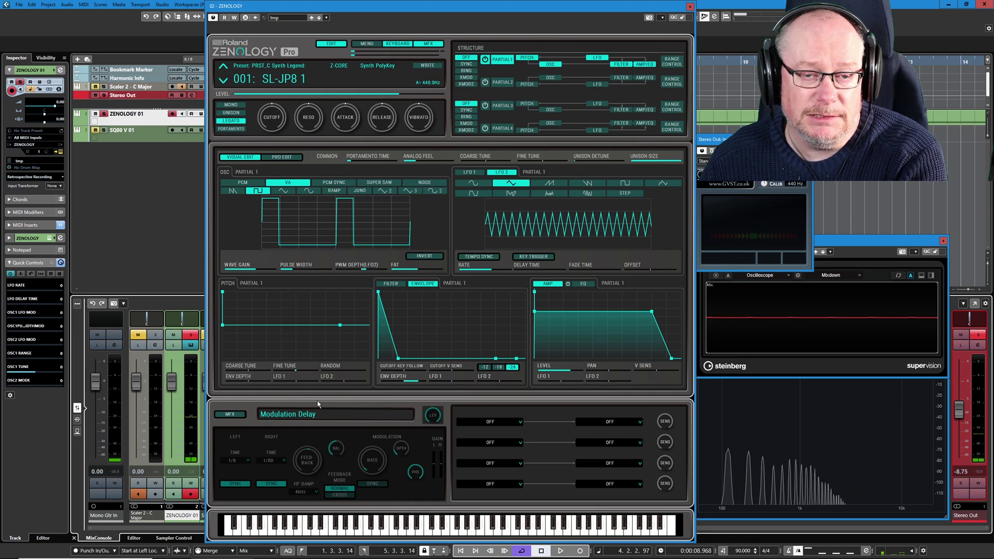
Turn on the Modulation Delay, try raising its modulation rate, and adjust the modulation depth.
{"action": "left_click", "coordinate": [232, 414]}
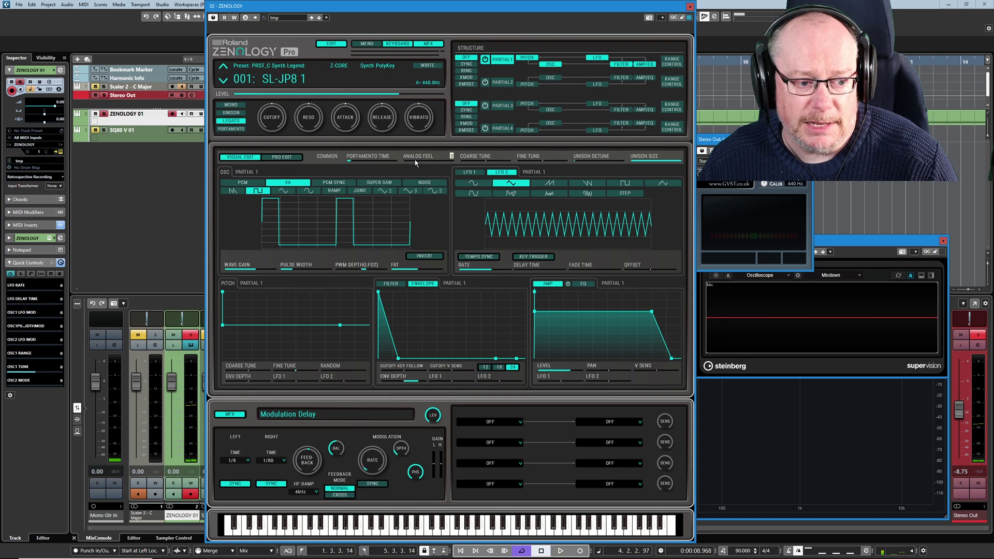
{"action": "mouse_move", "coordinate": [366, 271]}
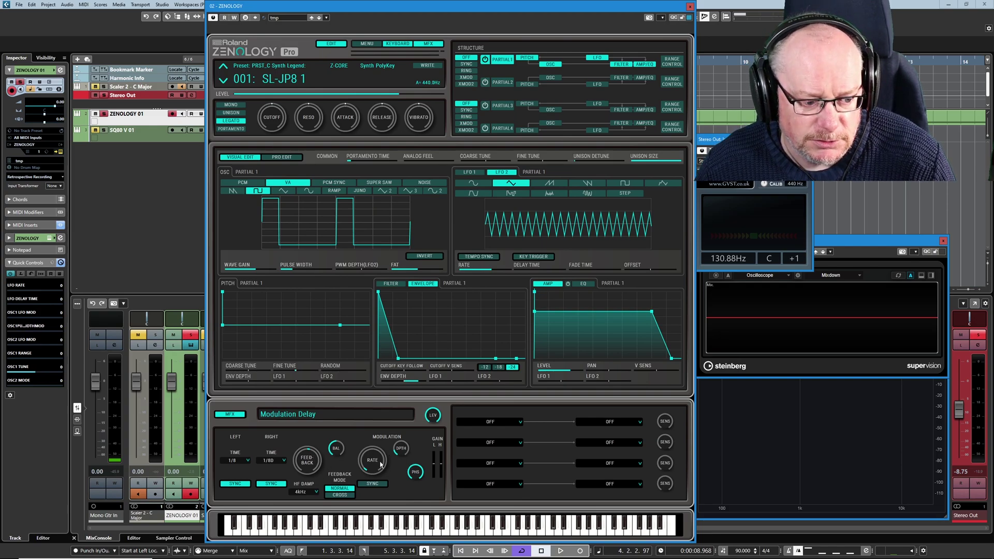
{"action": "mouse_move", "coordinate": [402, 452]}
{"action": "mouse_move", "coordinate": [372, 465]}
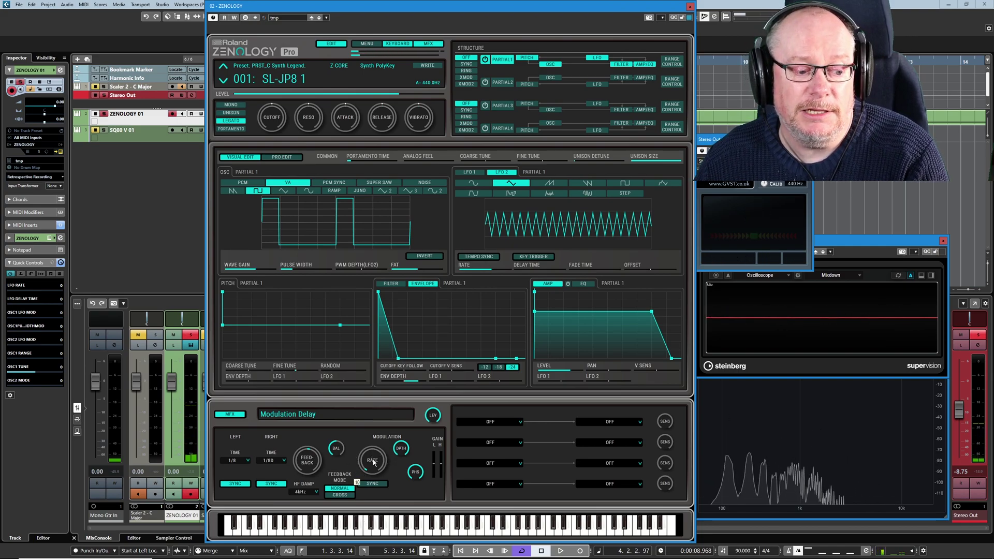
{"action": "scroll", "coordinate": [372, 459], "scroll_direction": "up", "scroll_amount": 5}
{"action": "scroll", "coordinate": [372, 459], "scroll_direction": "up", "scroll_amount": 8}
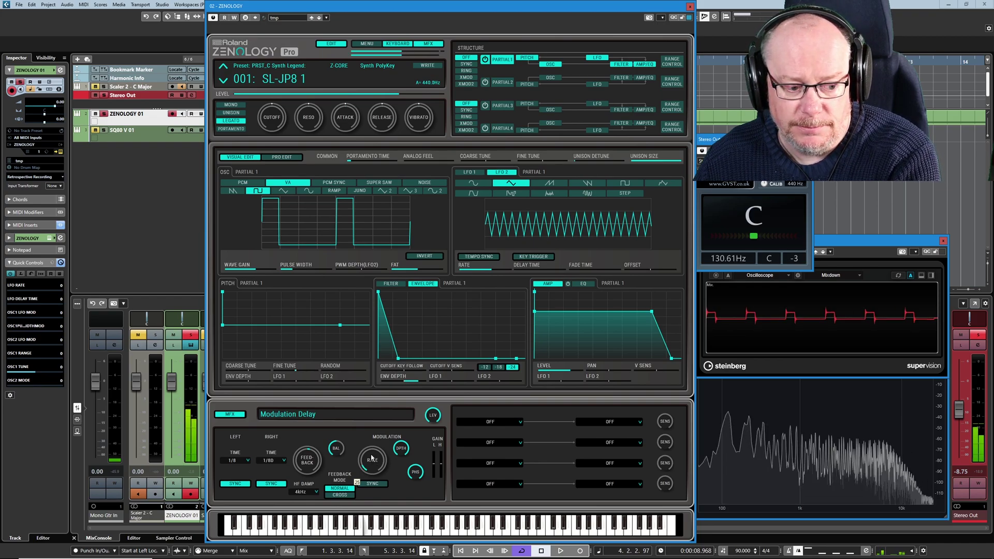
{"action": "scroll", "coordinate": [375, 451], "scroll_direction": "up", "scroll_amount": 4}
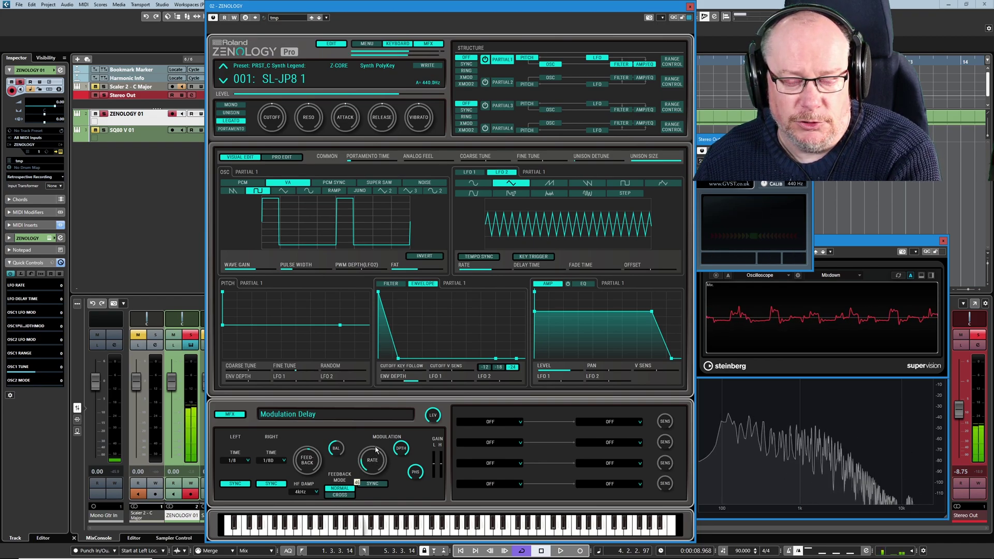
{"action": "scroll", "coordinate": [377, 449], "scroll_direction": "up", "scroll_amount": 9}
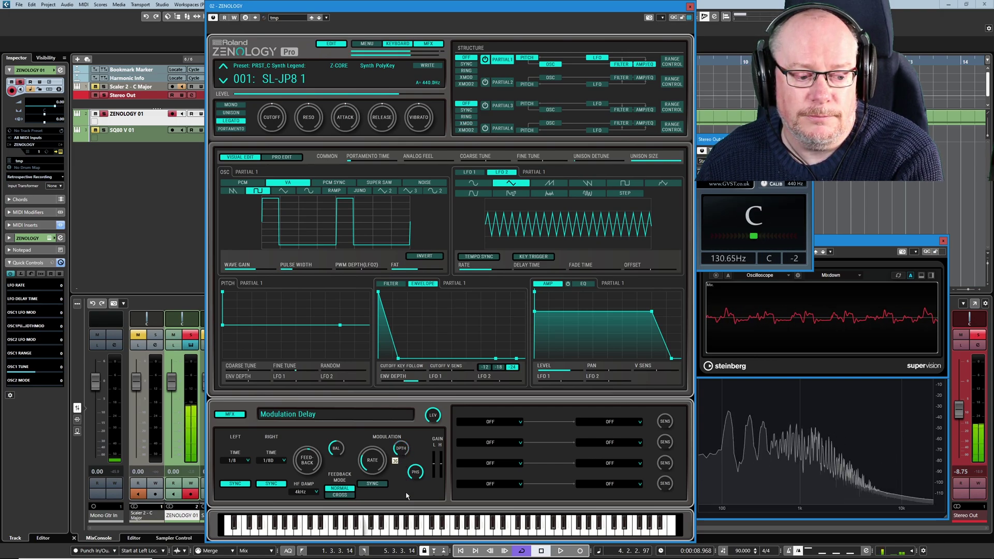
{"action": "left_click_drag", "start_coordinate": [404, 452], "coordinate": [405, 454]}
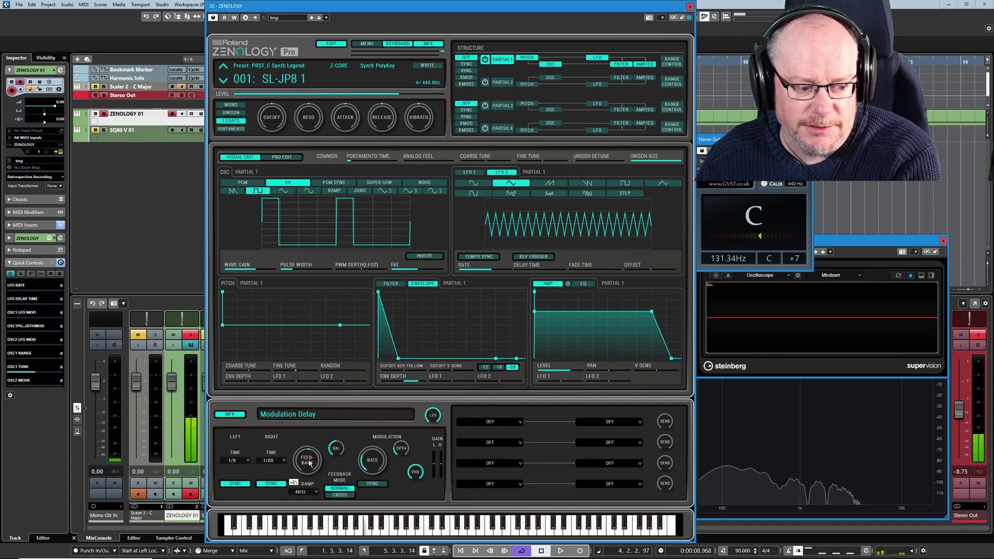
Try higher and lower feedback amounts on the Modulation Delay.
{"action": "mouse_move", "coordinate": [309, 460]}
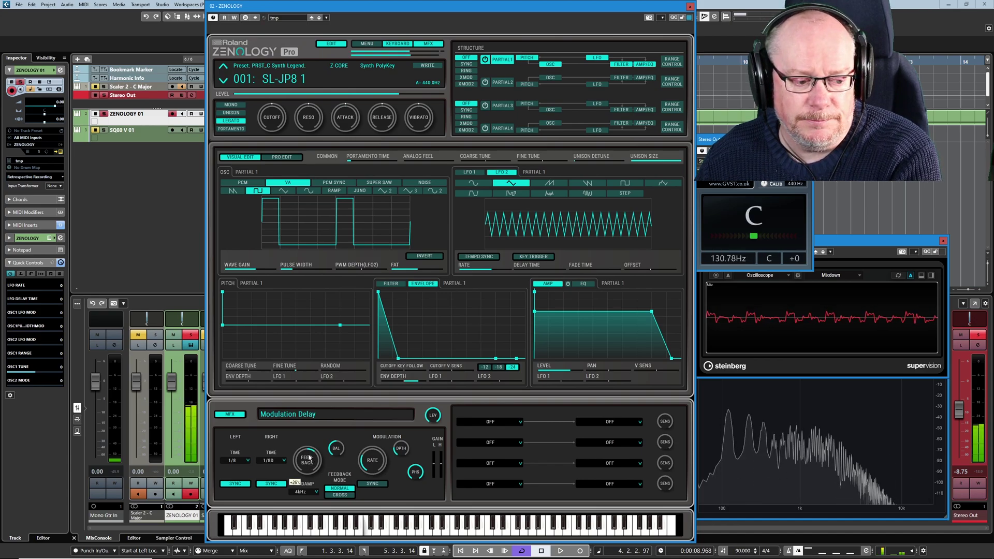
{"action": "left_click_drag", "start_coordinate": [309, 460], "coordinate": [313, 430]}
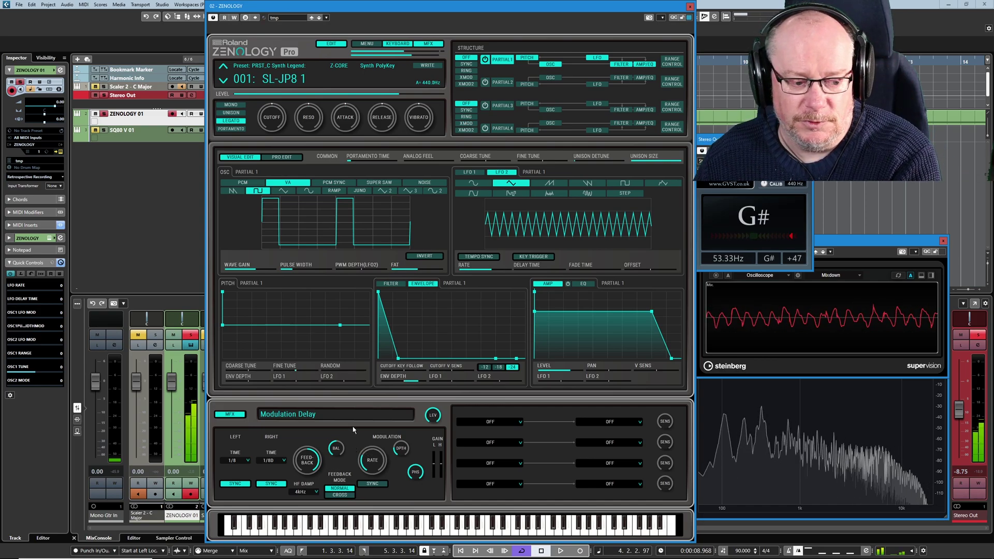
{"action": "left_click_drag", "start_coordinate": [314, 461], "coordinate": [311, 481]}
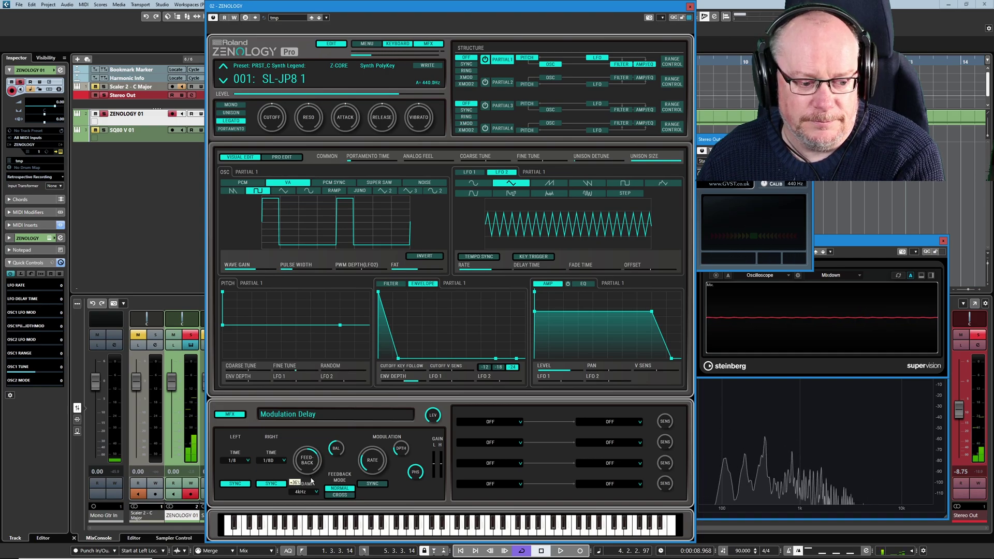
Load the saved tmp preset again and turn on its Modulation Delay effect.
{"action": "left_click", "coordinate": [291, 20]}
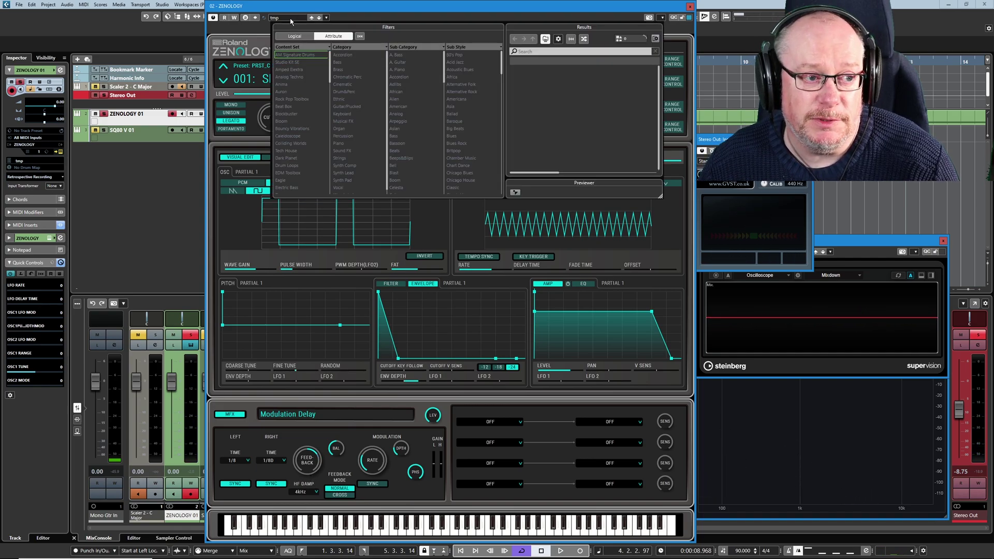
{"action": "double_click", "coordinate": [526, 102]}
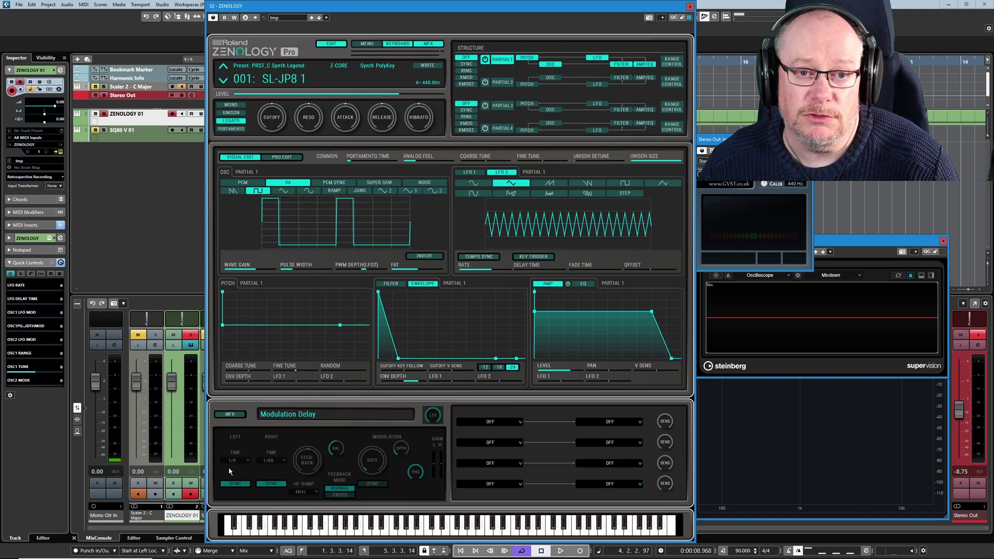
{"action": "left_click", "coordinate": [230, 415]}
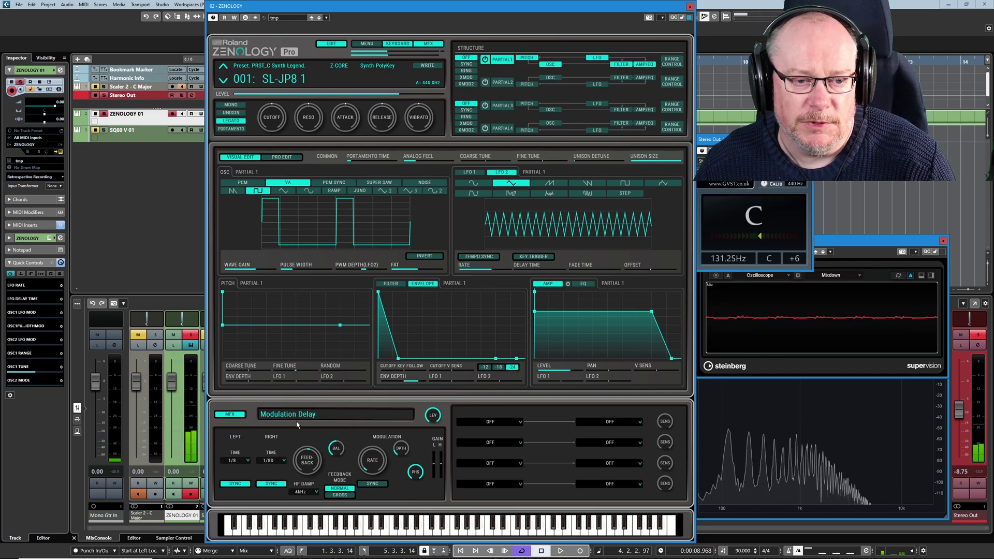
Turn off Partial 1, turn on Partial 2 and review its analog feel and PWM depth with the delay effect off.
{"action": "left_click", "coordinate": [486, 61]}
{"action": "left_click", "coordinate": [486, 81]}
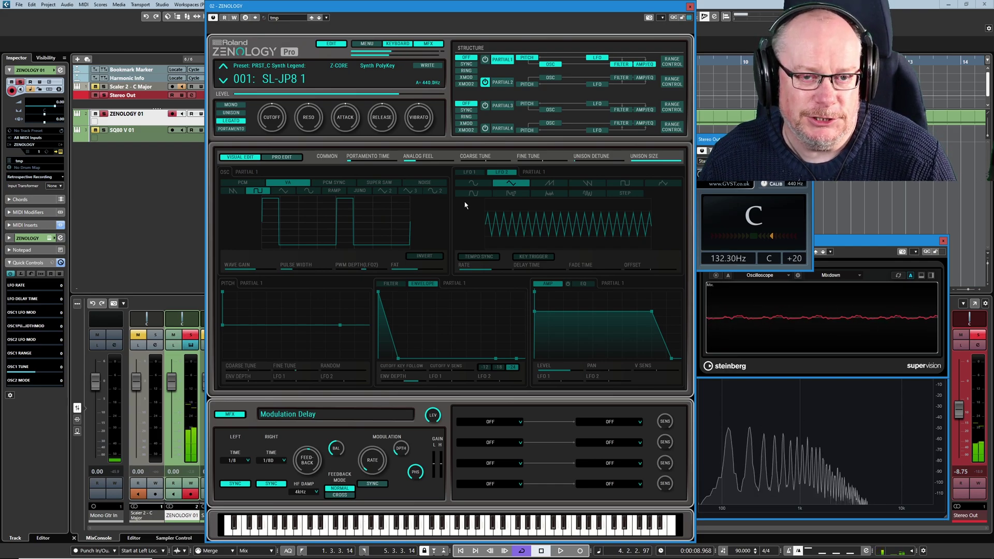
{"action": "left_click", "coordinate": [501, 82]}
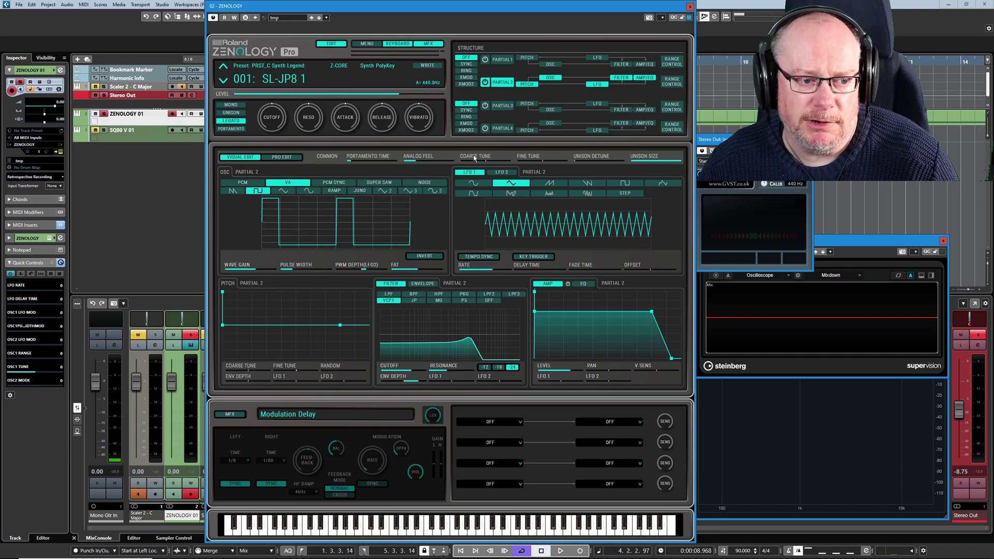
{"action": "mouse_move", "coordinate": [421, 160]}
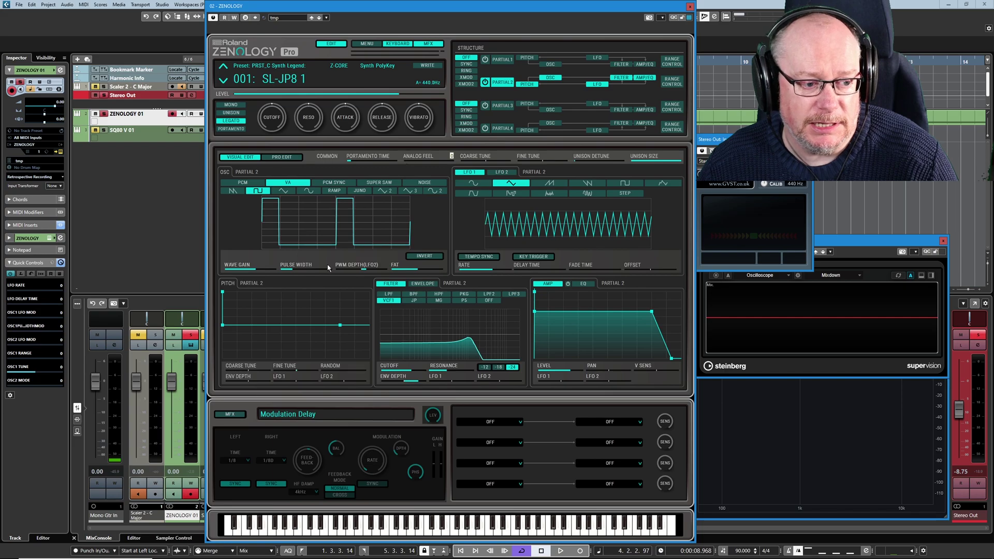
{"action": "mouse_move", "coordinate": [367, 269]}
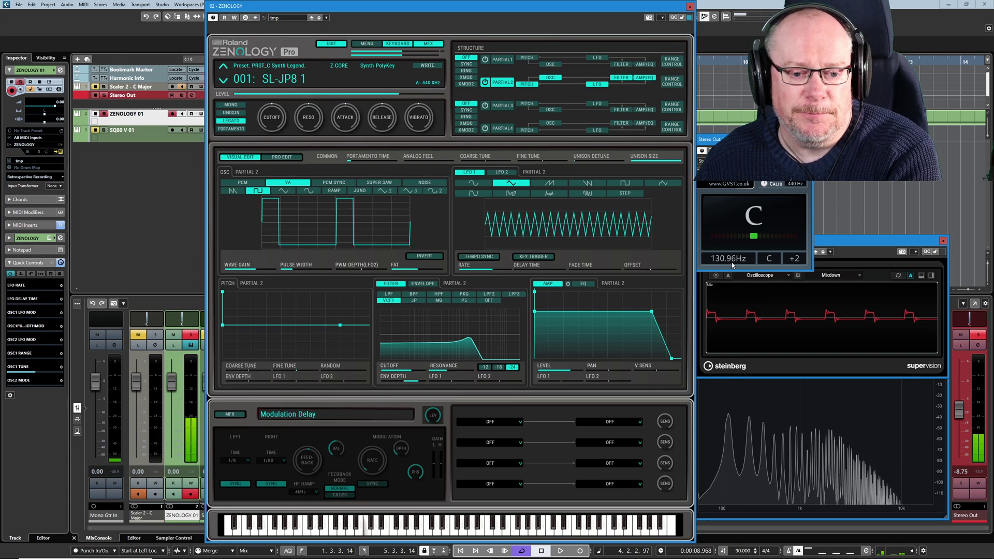
Turn Partial 2 off, turn Partial 1 back on and display Partial 1's settings.
{"action": "left_click", "coordinate": [486, 82]}
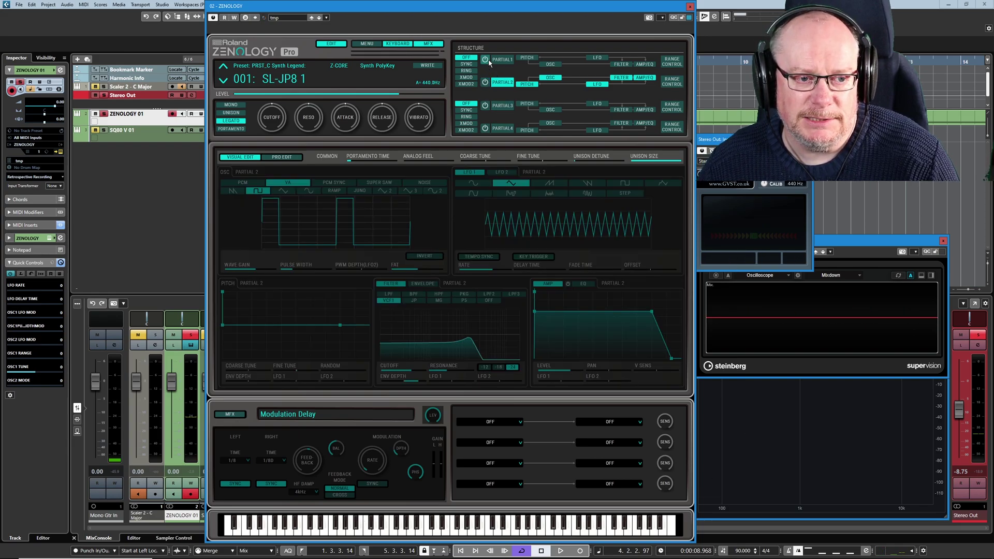
{"action": "left_click", "coordinate": [502, 60]}
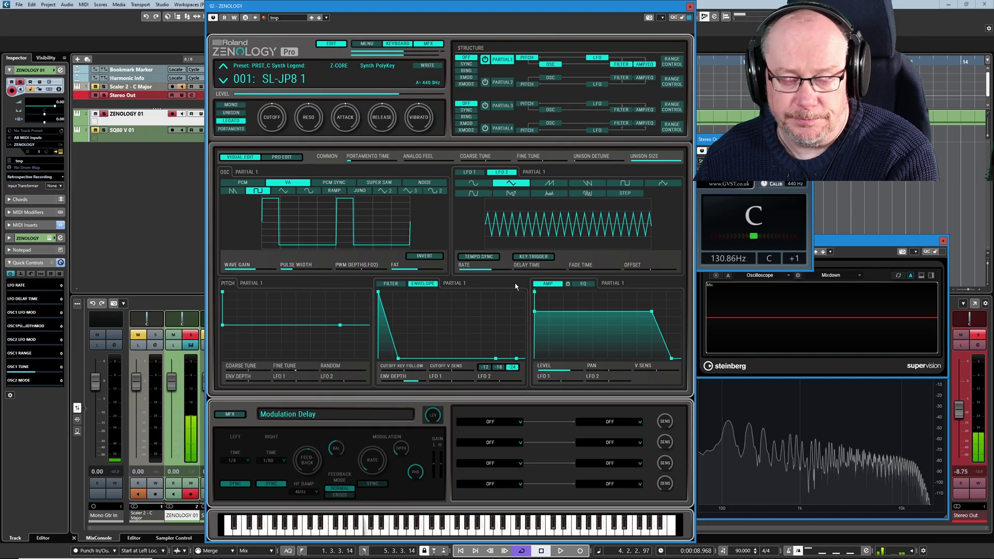
Turn Partial 1 off and Partial 2 on to hear Partial 2 alone, and turn Partial 1 back on alongside it.
{"action": "left_click", "coordinate": [485, 59]}
{"action": "left_click", "coordinate": [485, 82]}
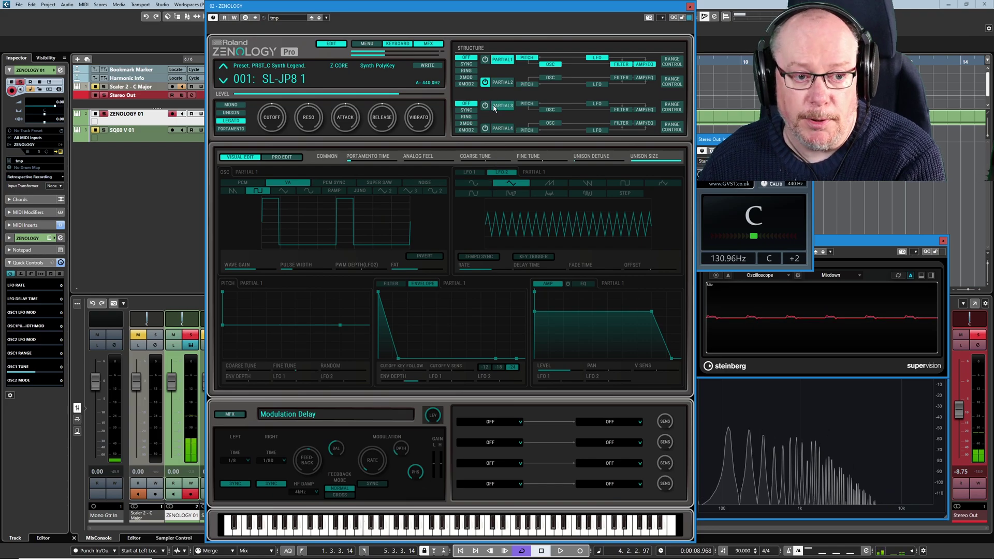
{"action": "left_click", "coordinate": [485, 60]}
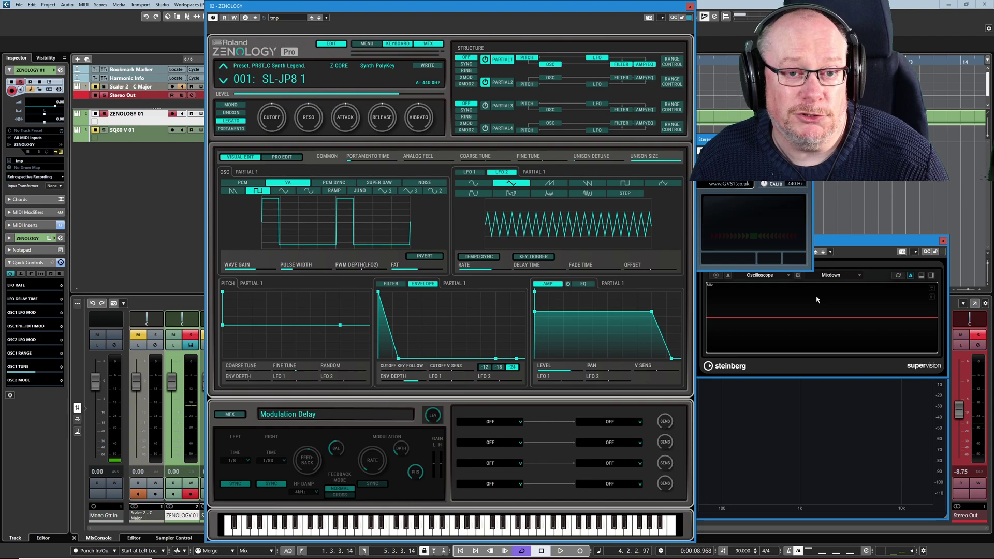
Show the detailed Pro Edit parameters, set Partial 1's VA waveform to SAW and review the oscillator and pitch settings of all partials.
{"action": "left_click", "coordinate": [282, 156]}
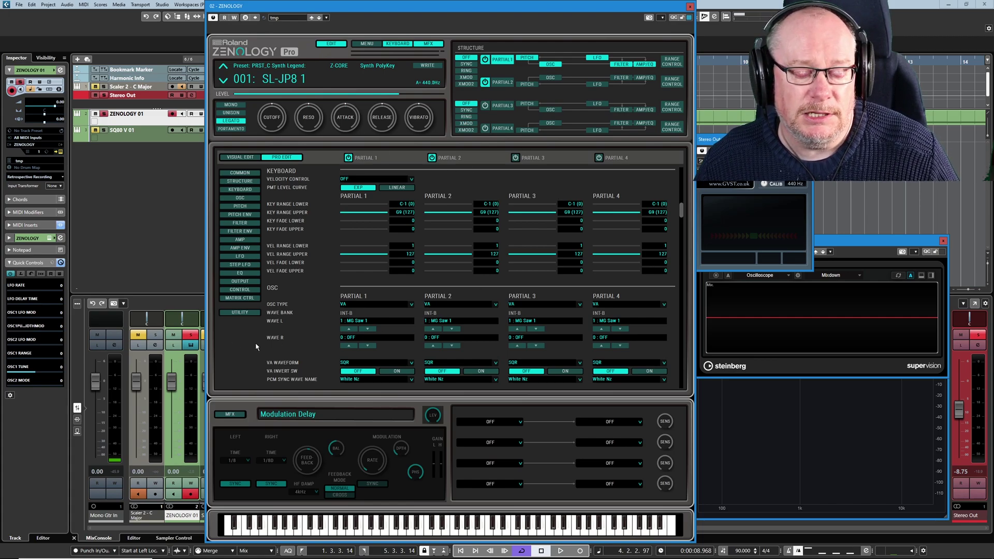
{"action": "scroll", "coordinate": [246, 366], "scroll_direction": "down", "scroll_amount": 2}
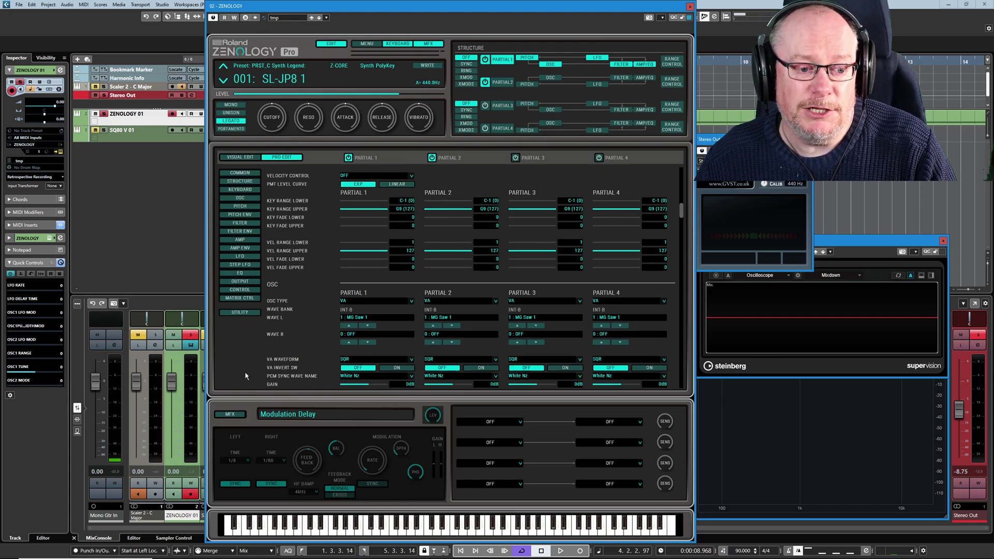
{"action": "scroll", "coordinate": [249, 373], "scroll_direction": "down", "scroll_amount": 8}
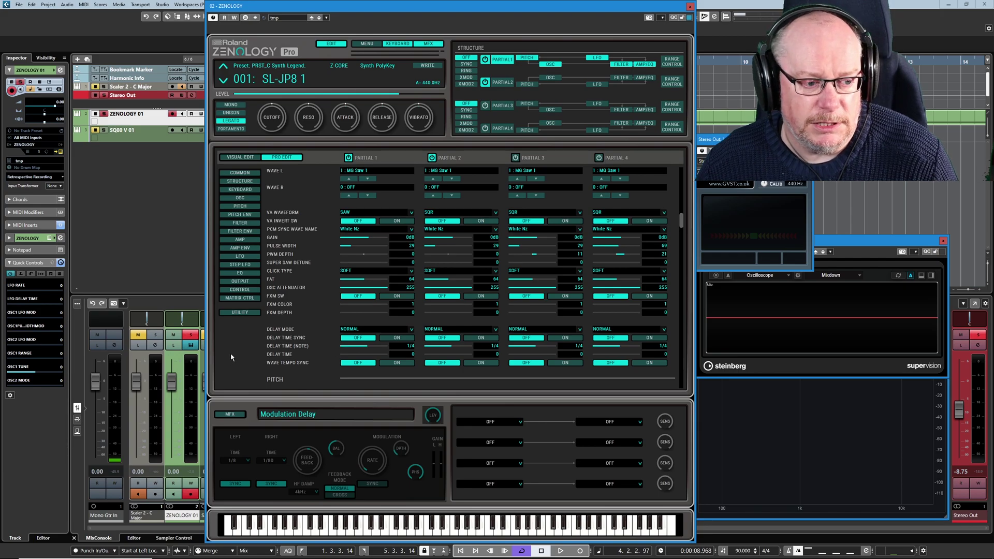
{"action": "scroll", "coordinate": [231, 355], "scroll_direction": "down", "scroll_amount": 3}
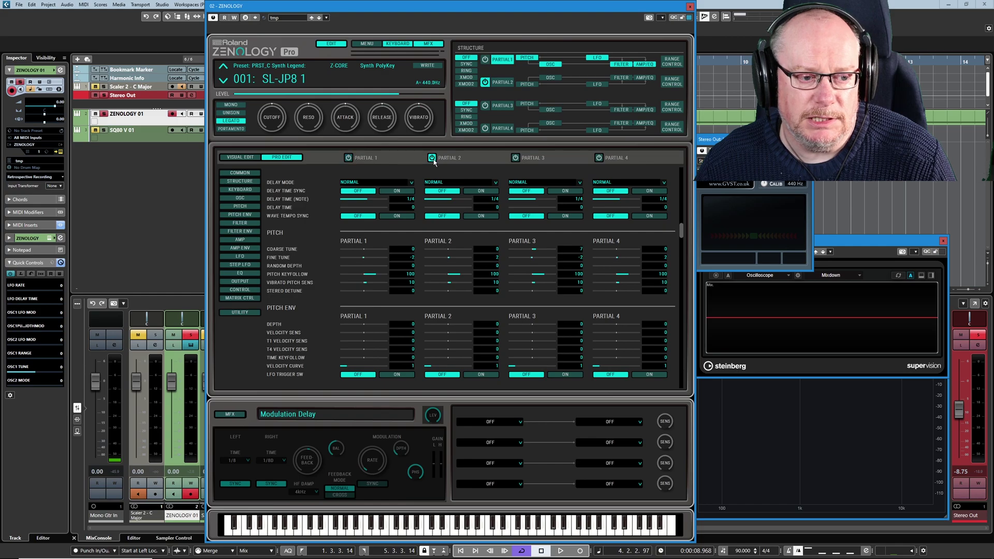
Isolate Partial 3, turn Partials 1 and 2 back on alongside it, and turn on the Modulation Delay effect.
{"action": "left_click", "coordinate": [516, 158]}
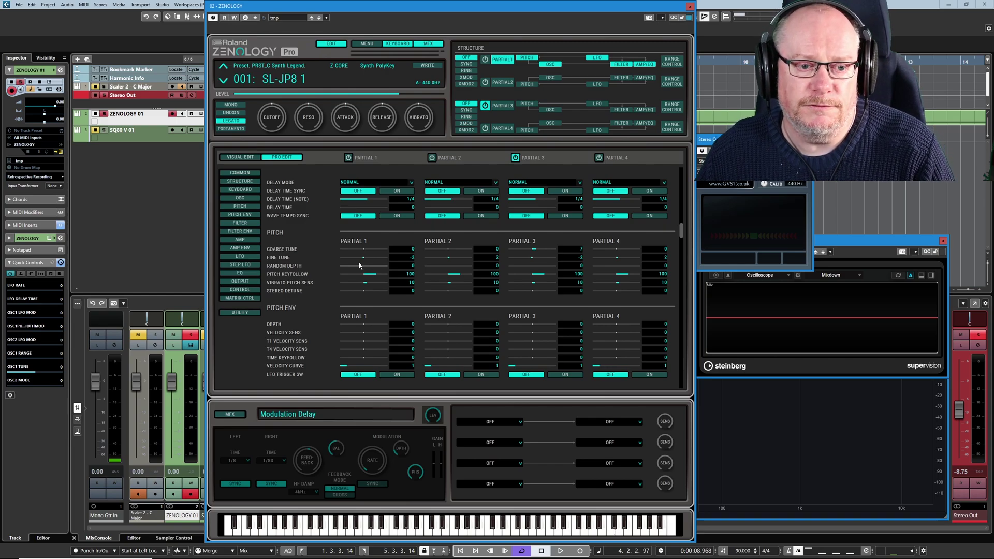
{"action": "left_click", "coordinate": [349, 157]}
{"action": "left_click", "coordinate": [431, 157]}
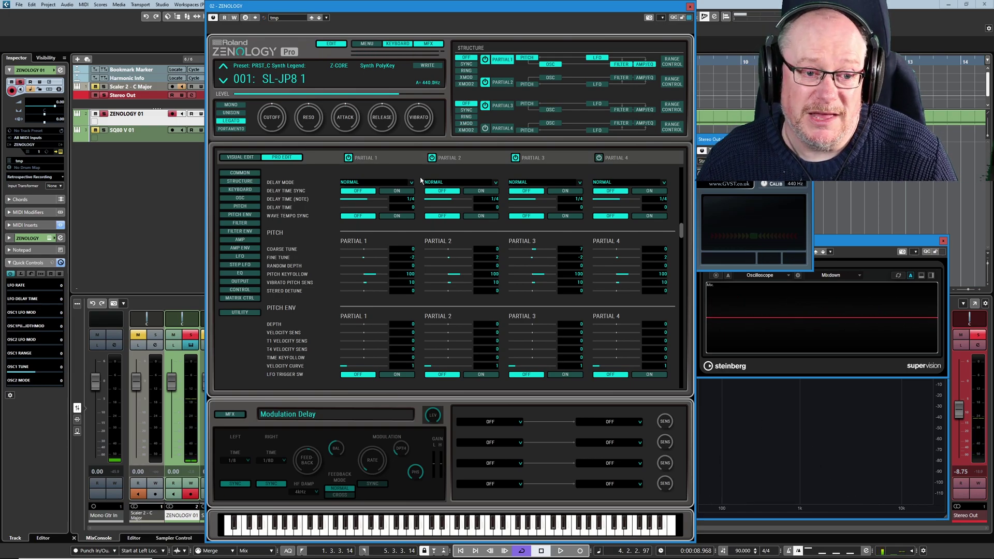
{"action": "left_click", "coordinate": [231, 415]}
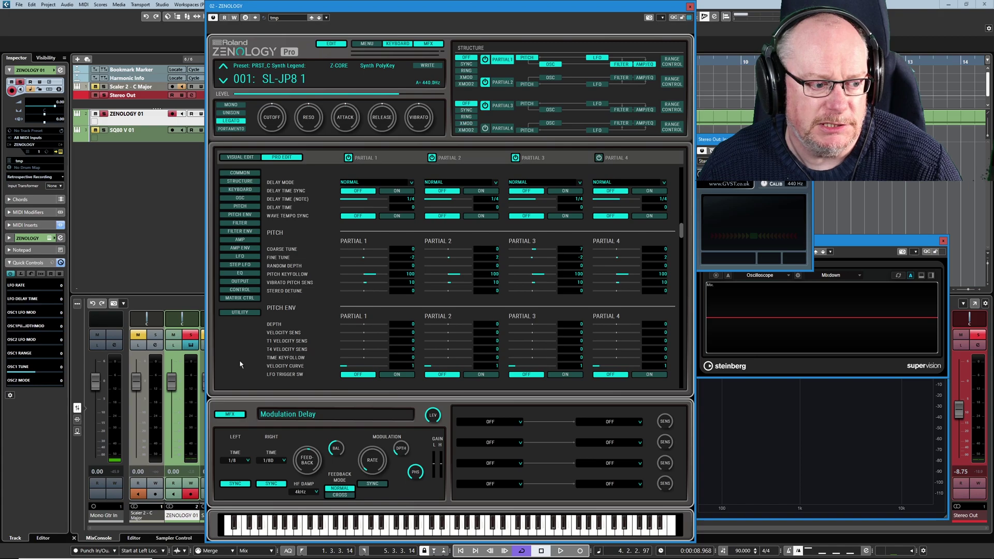
Show the Matrix Control settings and examine the CTRL sources available for Partial 1's Ctrl 1 Source, leaving the selection as is.
{"action": "left_click", "coordinate": [248, 299]}
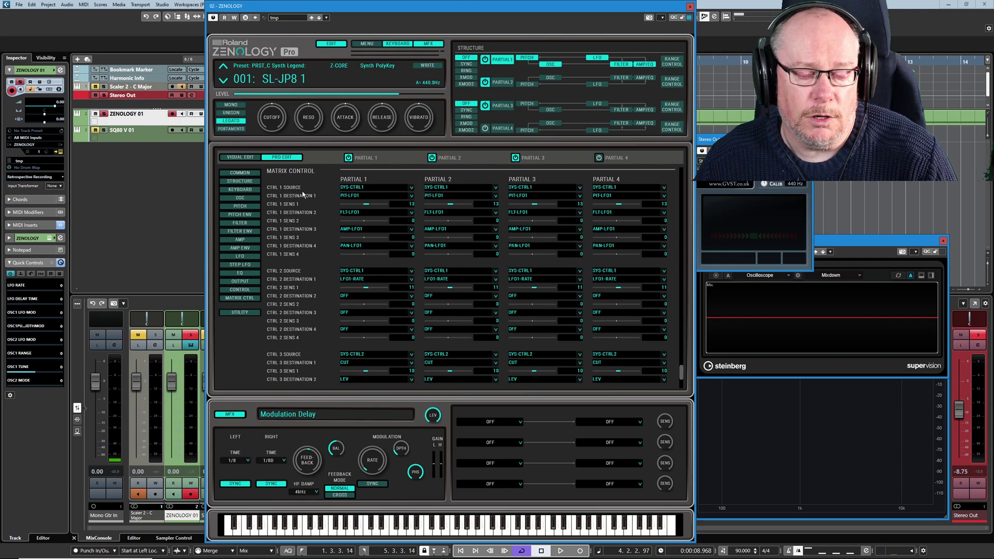
{"action": "left_click", "coordinate": [350, 189]}
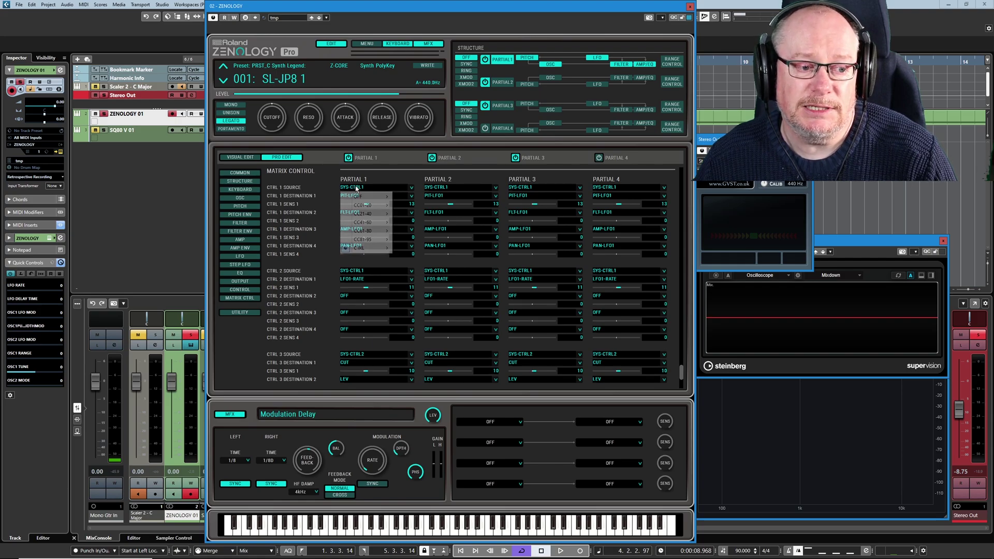
{"action": "mouse_move", "coordinate": [367, 249]}
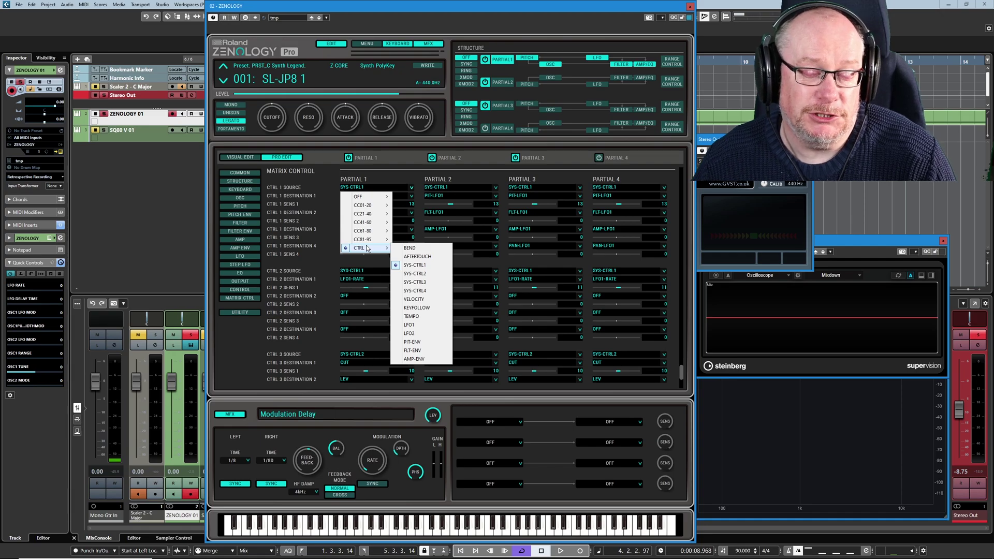
{"action": "left_click", "coordinate": [249, 348]}
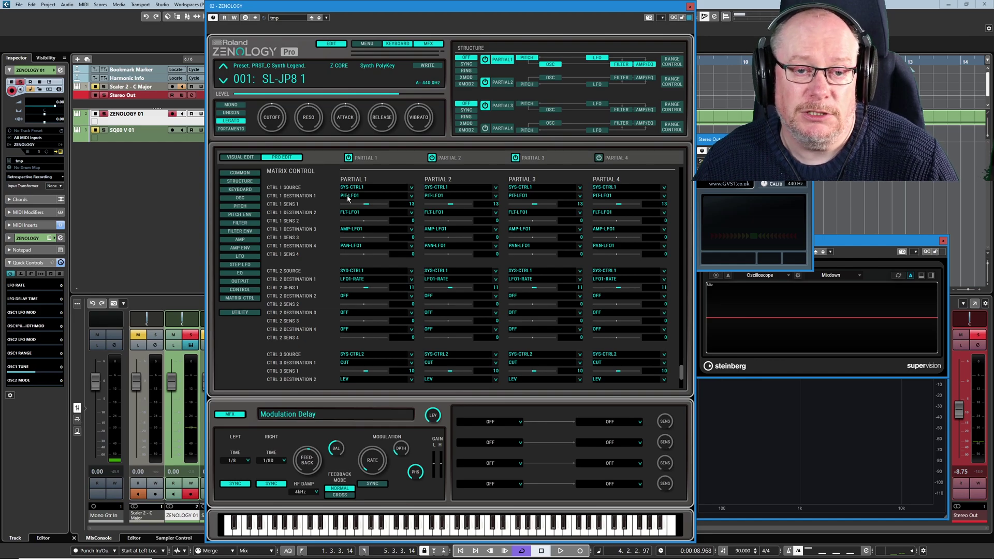
Check Partial 1 in the visual editor, return to Matrix Control and set Partial 1's Ctrl 1 Sens 1 to 11.
{"action": "left_click", "coordinate": [240, 157]}
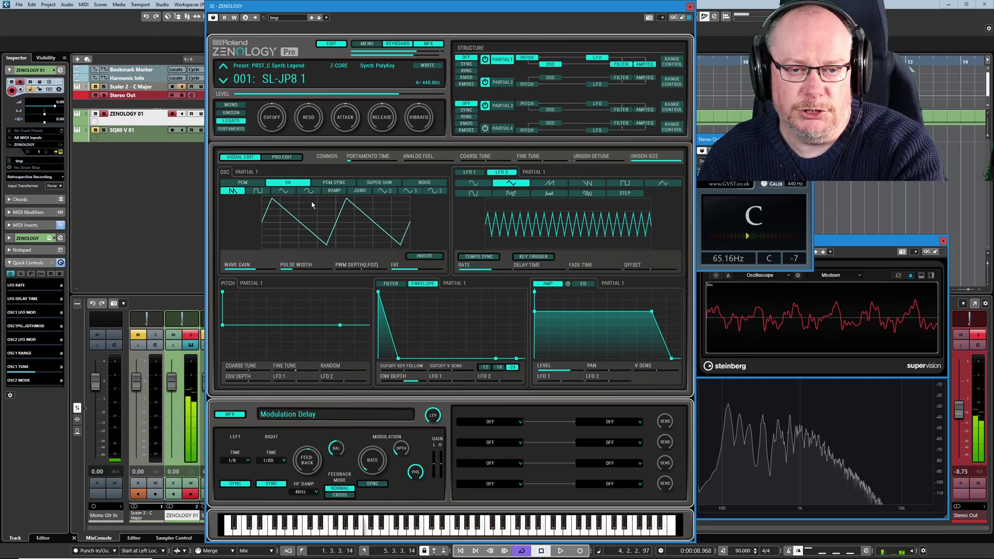
{"action": "left_click", "coordinate": [280, 157]}
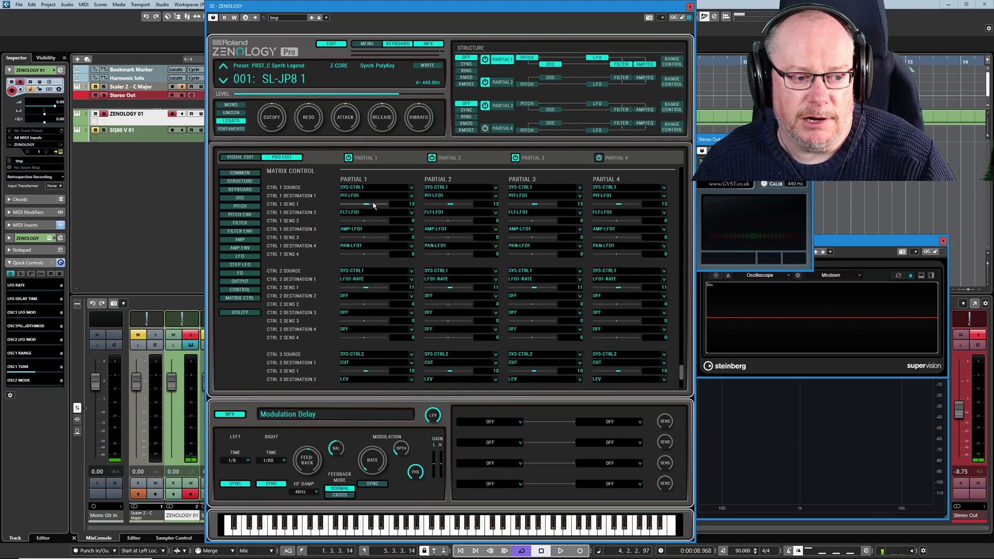
{"action": "left_click_drag", "start_coordinate": [385, 205], "coordinate": [368, 211]}
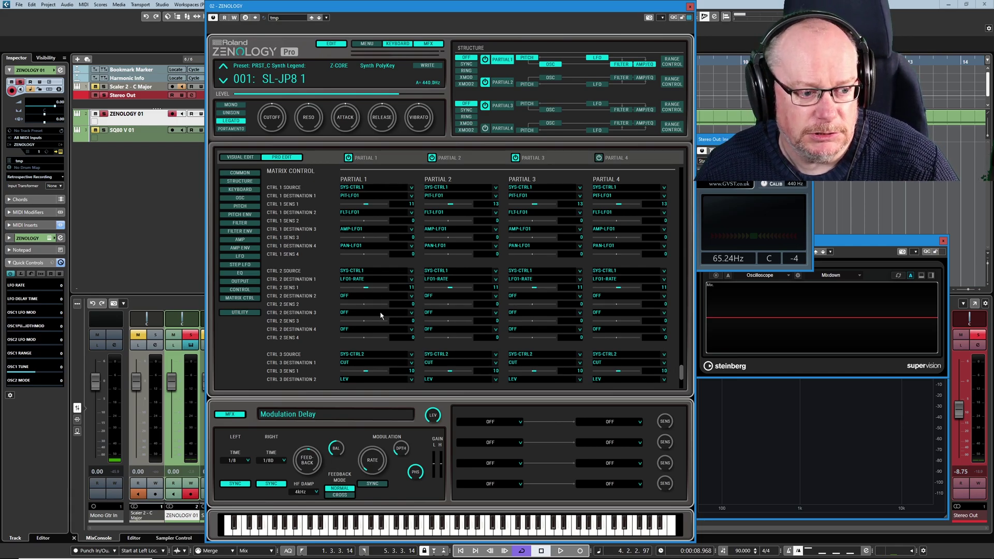
Examine the destinations available for Partial 1's Ctrl 3 Destination 1 and close the list without changing the selection.
{"action": "scroll", "coordinate": [280, 278], "scroll_direction": "down", "scroll_amount": 3}
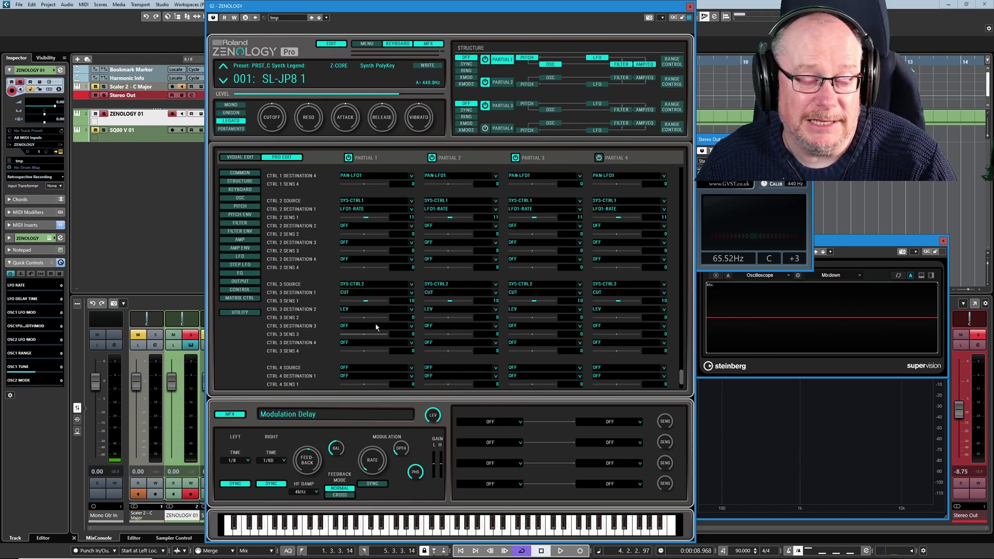
{"action": "left_click", "coordinate": [350, 295]}
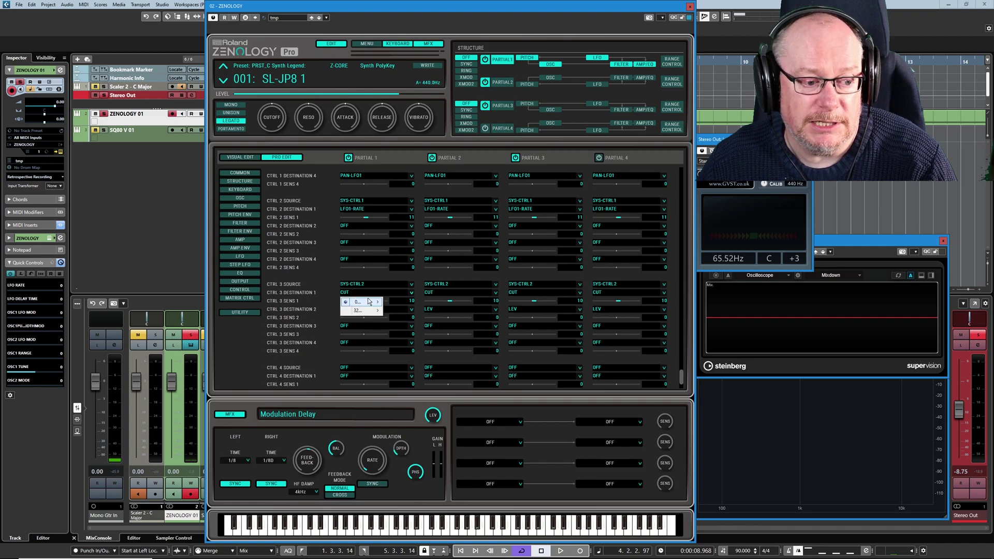
{"action": "mouse_move", "coordinate": [369, 301]}
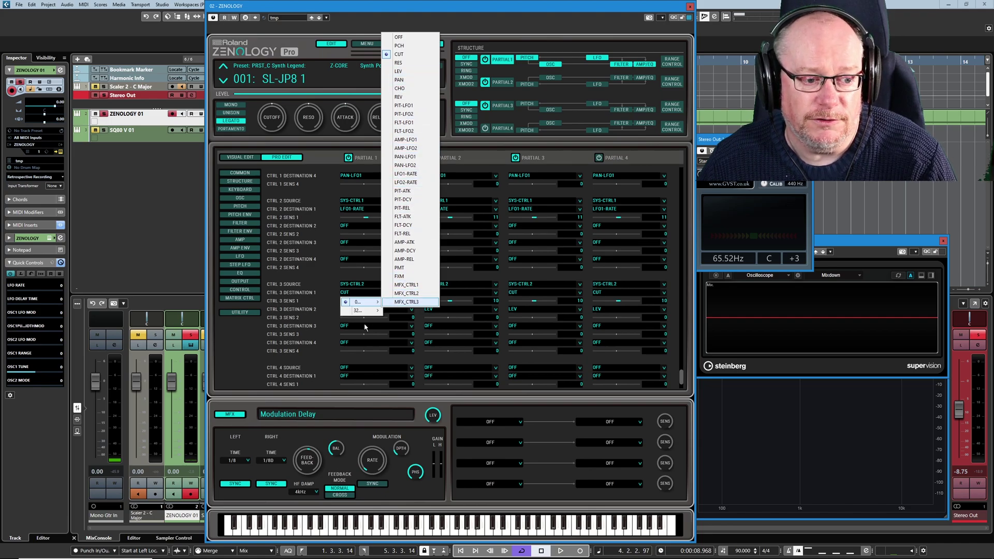
{"action": "left_click", "coordinate": [422, 217]}
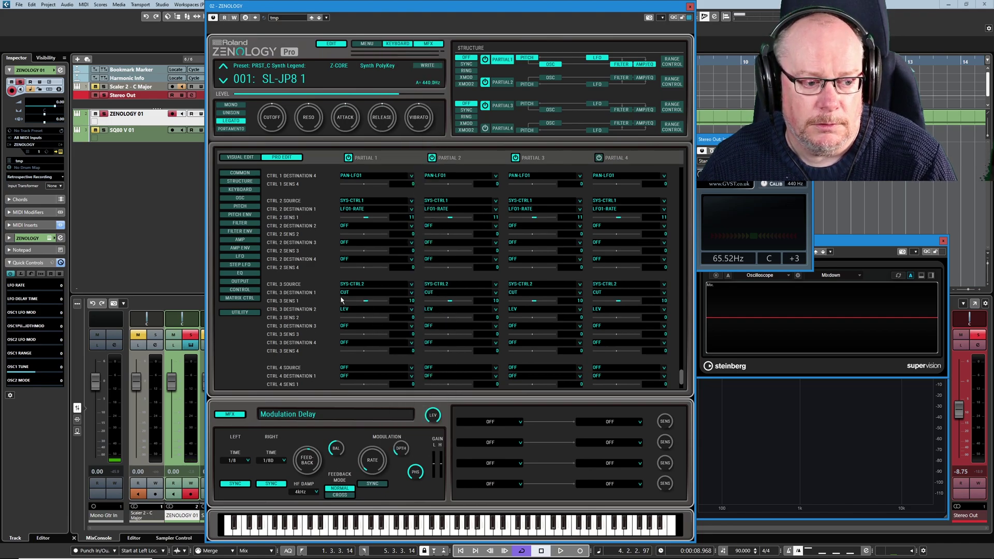